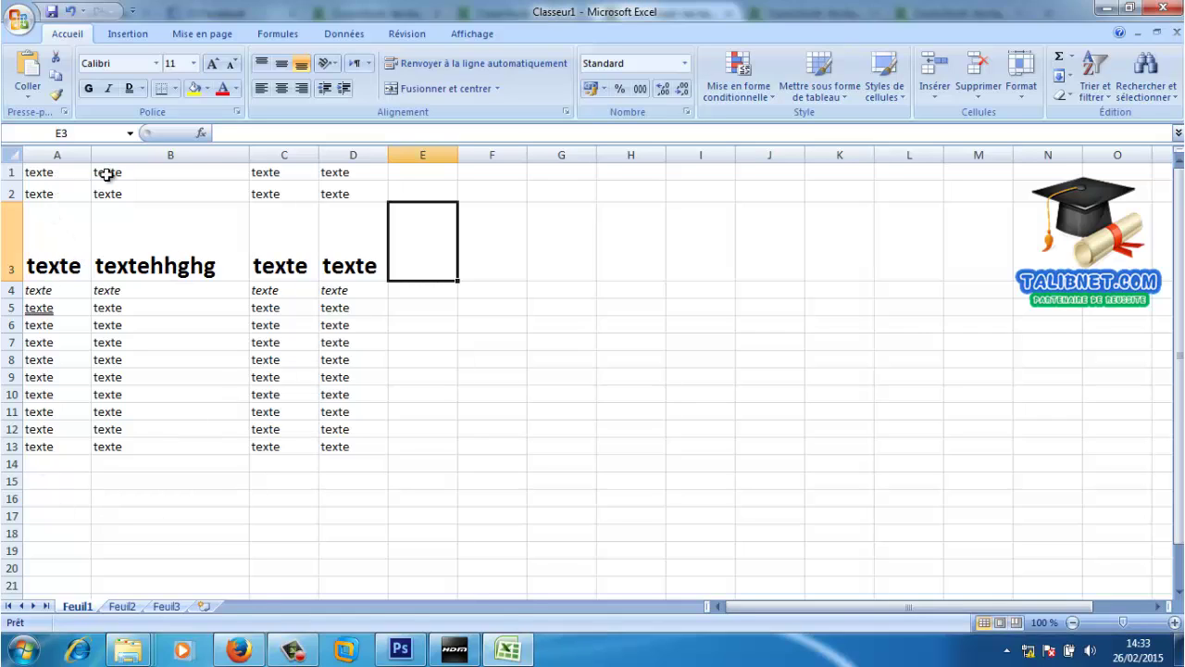
Try left, centre and right alignment on the text in cells A1:D1, ending with it horizontally centred.
{"action": "left_click", "coordinate": [148, 172]}
{"action": "left_click", "coordinate": [55, 172]}
{"action": "left_click_drag", "start_coordinate": [79, 173], "coordinate": [364, 172]}
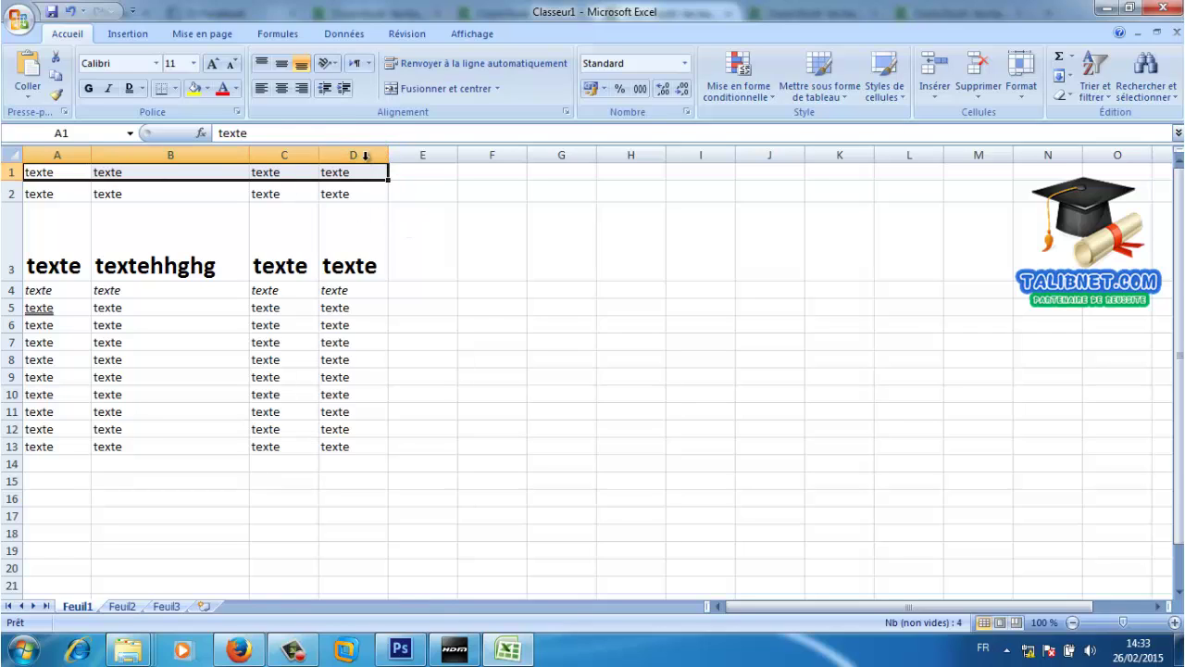
{"action": "left_click", "coordinate": [265, 94]}
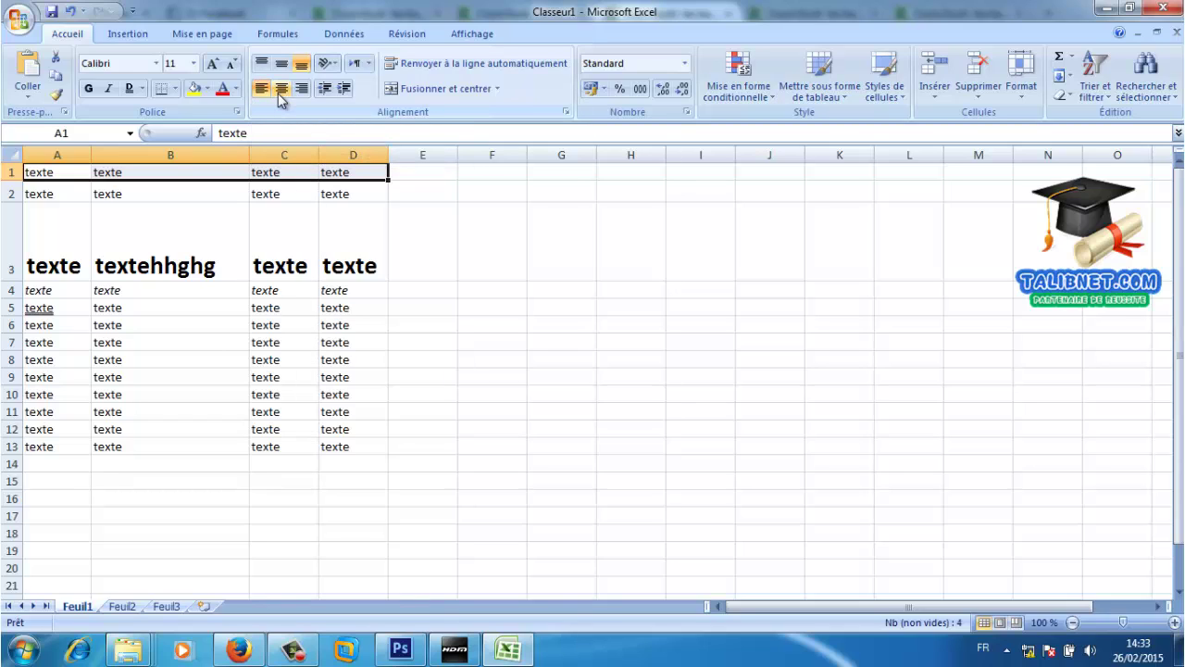
{"action": "left_click", "coordinate": [281, 88]}
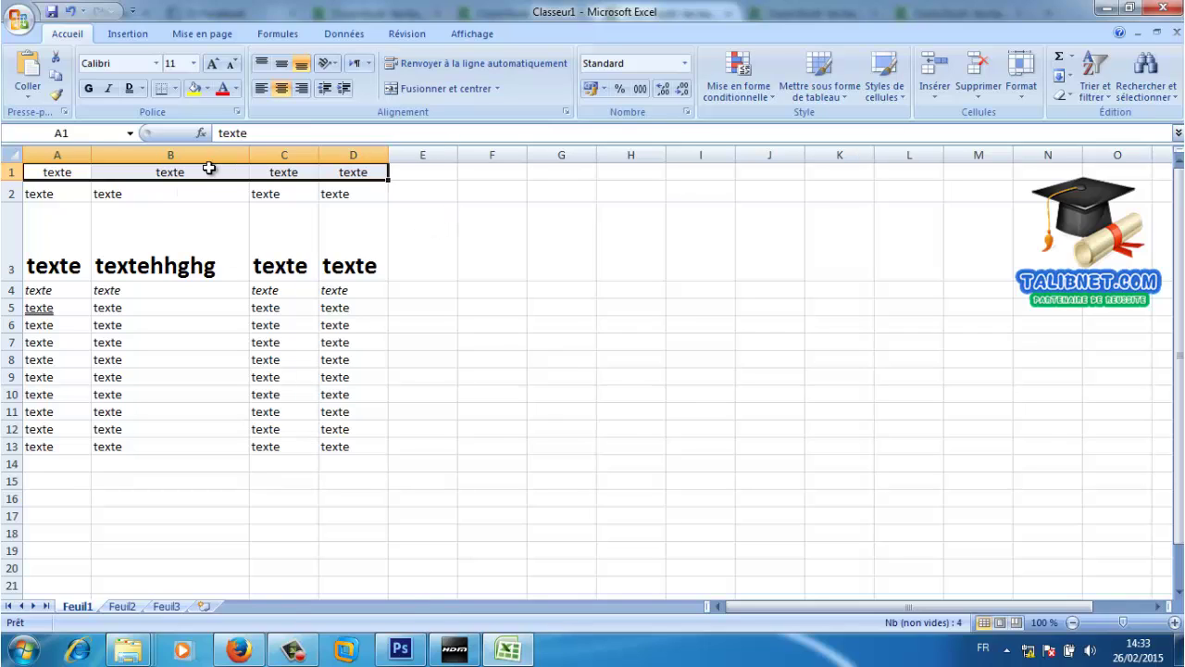
{"action": "left_click", "coordinate": [298, 92]}
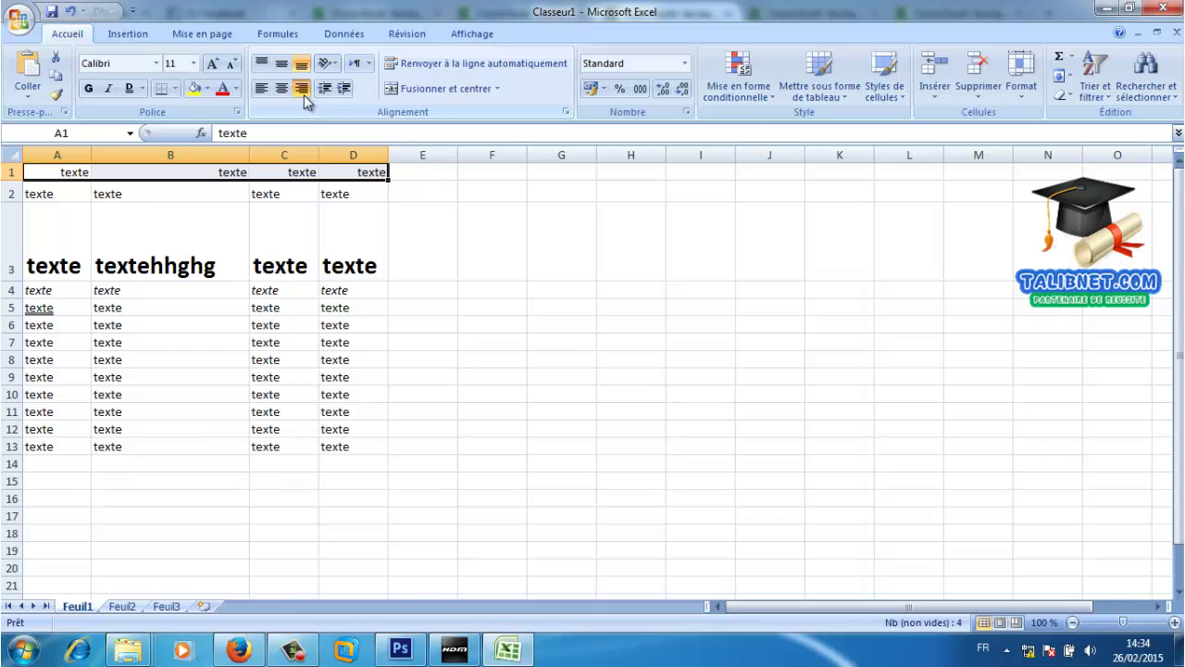
{"action": "left_click", "coordinate": [282, 90]}
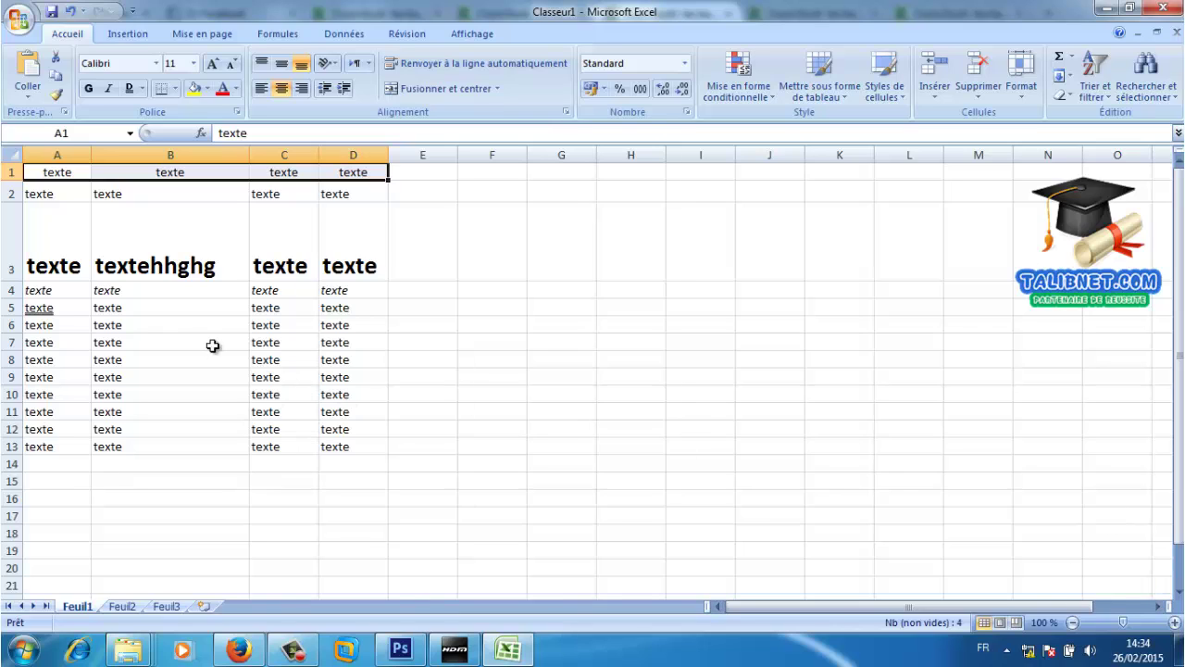
Try middle vertical alignment on cells A3:D3, ending with their text aligned to the top of the cells.
{"action": "left_click_drag", "start_coordinate": [73, 228], "coordinate": [376, 250]}
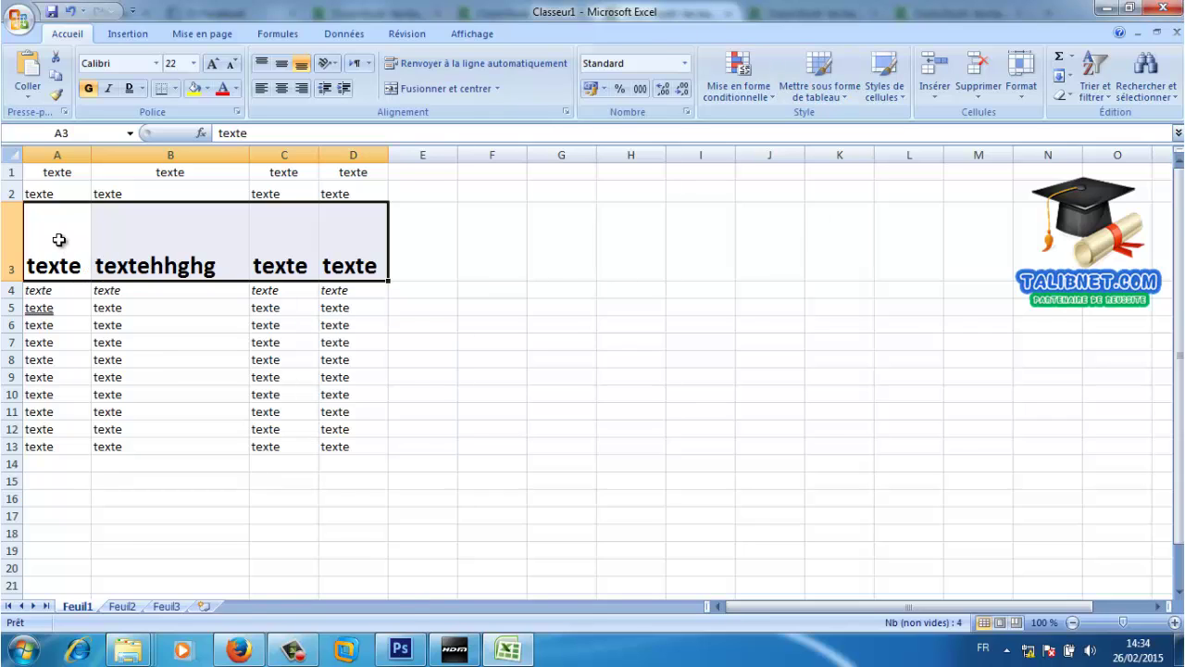
{"action": "left_click_drag", "start_coordinate": [59, 234], "coordinate": [372, 250]}
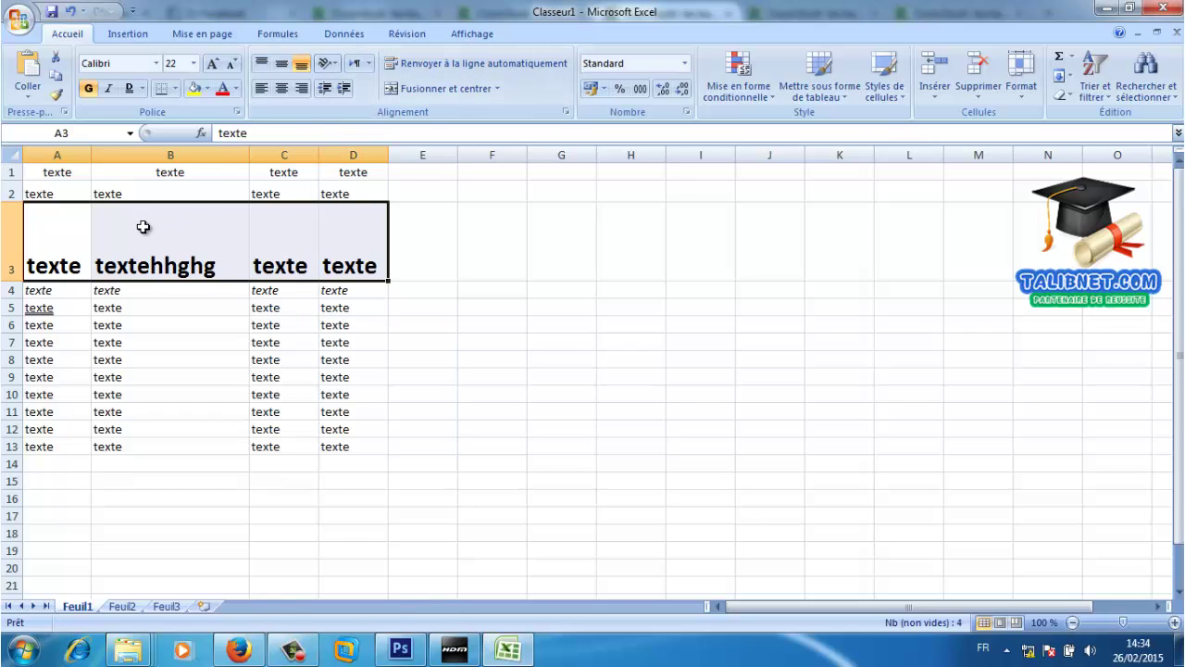
{"action": "left_click", "coordinate": [283, 65]}
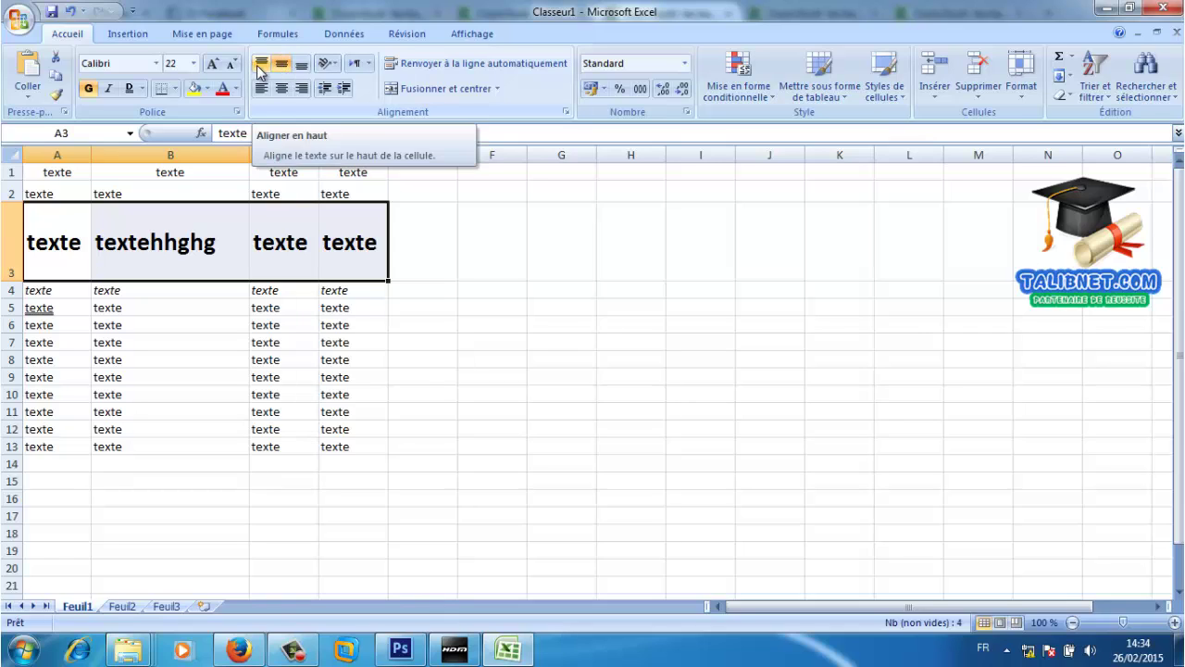
{"action": "left_click", "coordinate": [260, 66]}
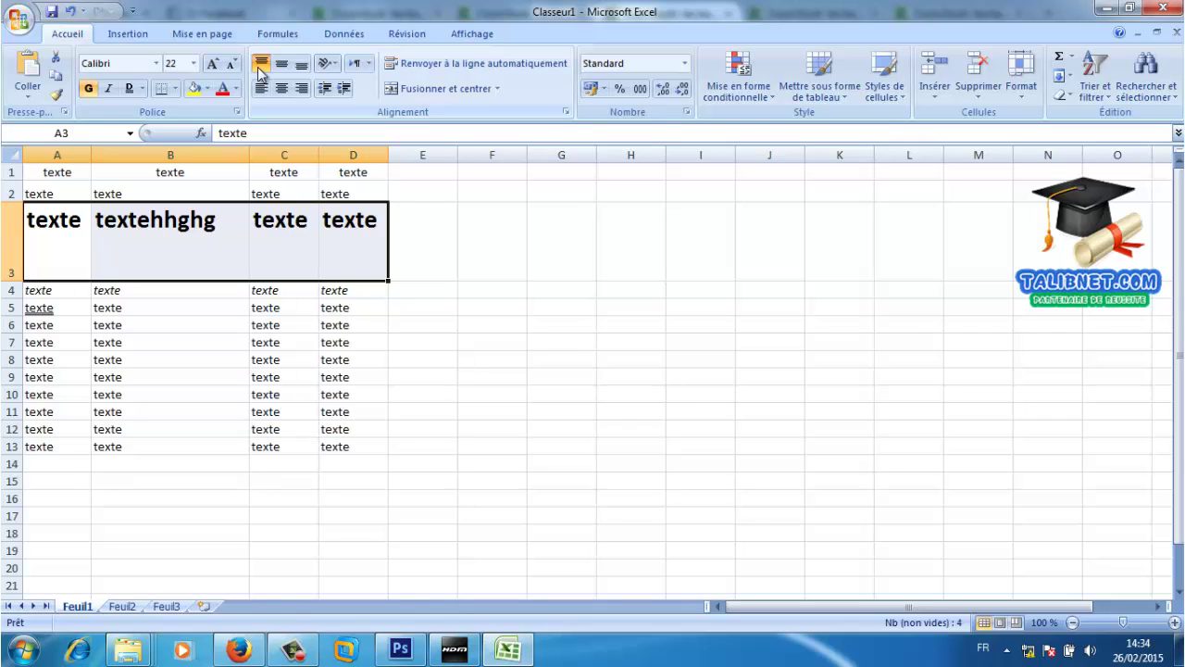
Give cell B3 a medium blue theme fill and set its font colour to standard yellow.
{"action": "left_click", "coordinate": [285, 242]}
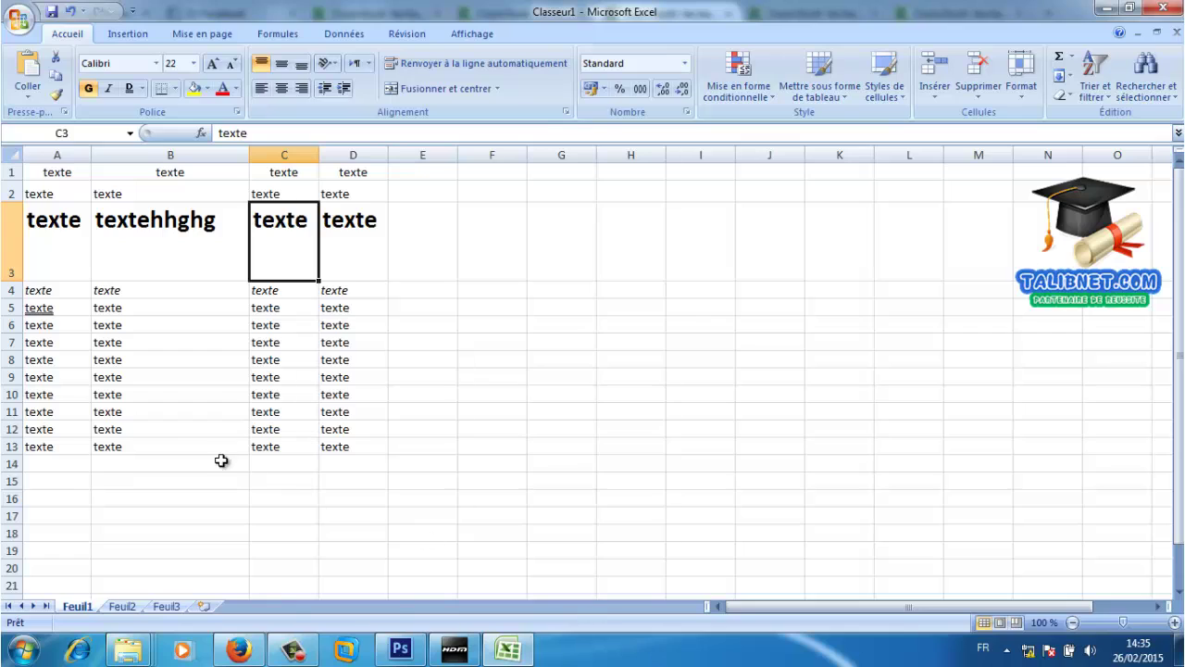
{"action": "left_click", "coordinate": [118, 247]}
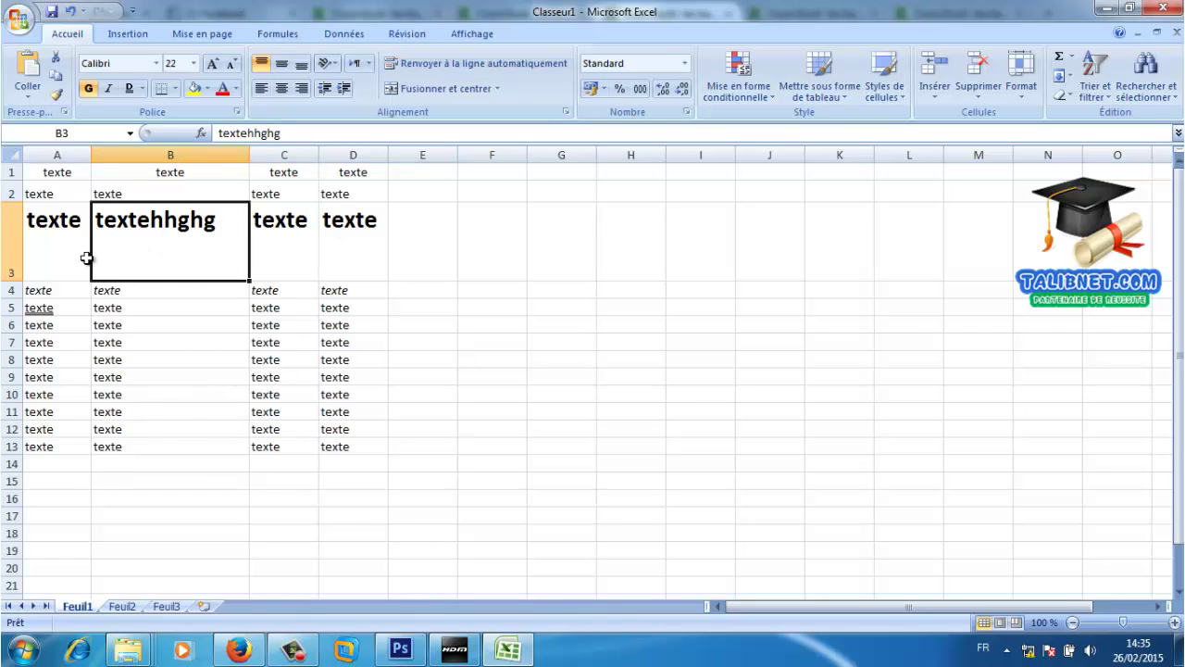
{"action": "left_click", "coordinate": [312, 225]}
{"action": "left_click", "coordinate": [217, 241]}
{"action": "left_click", "coordinate": [208, 89]}
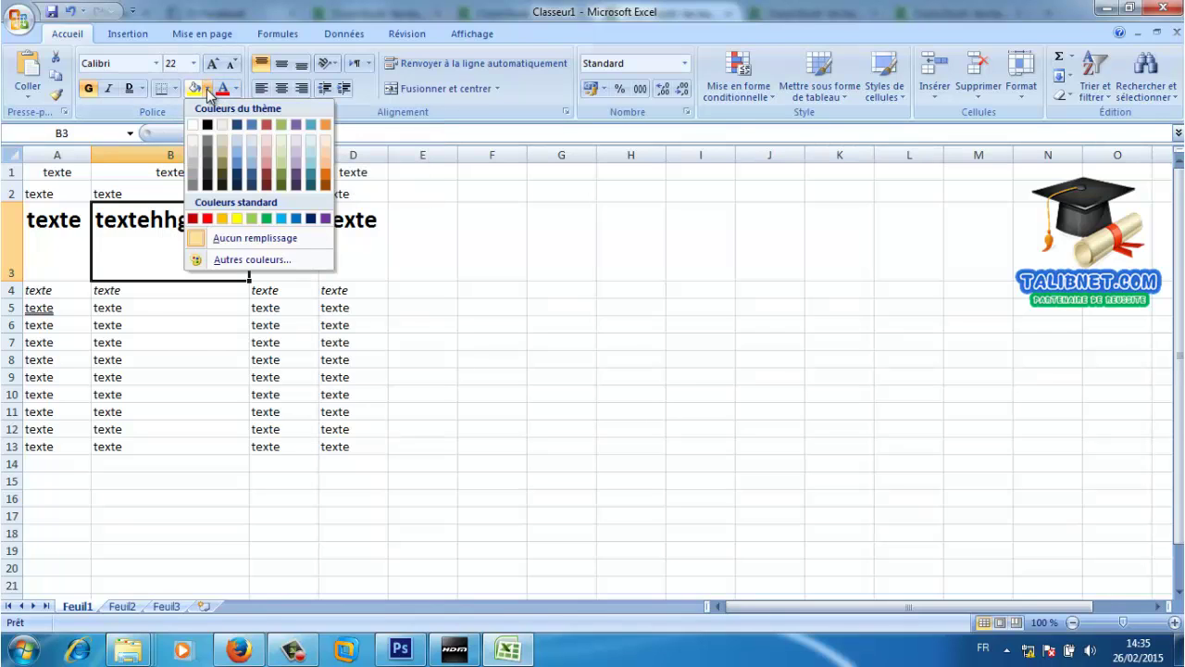
{"action": "left_click", "coordinate": [236, 161]}
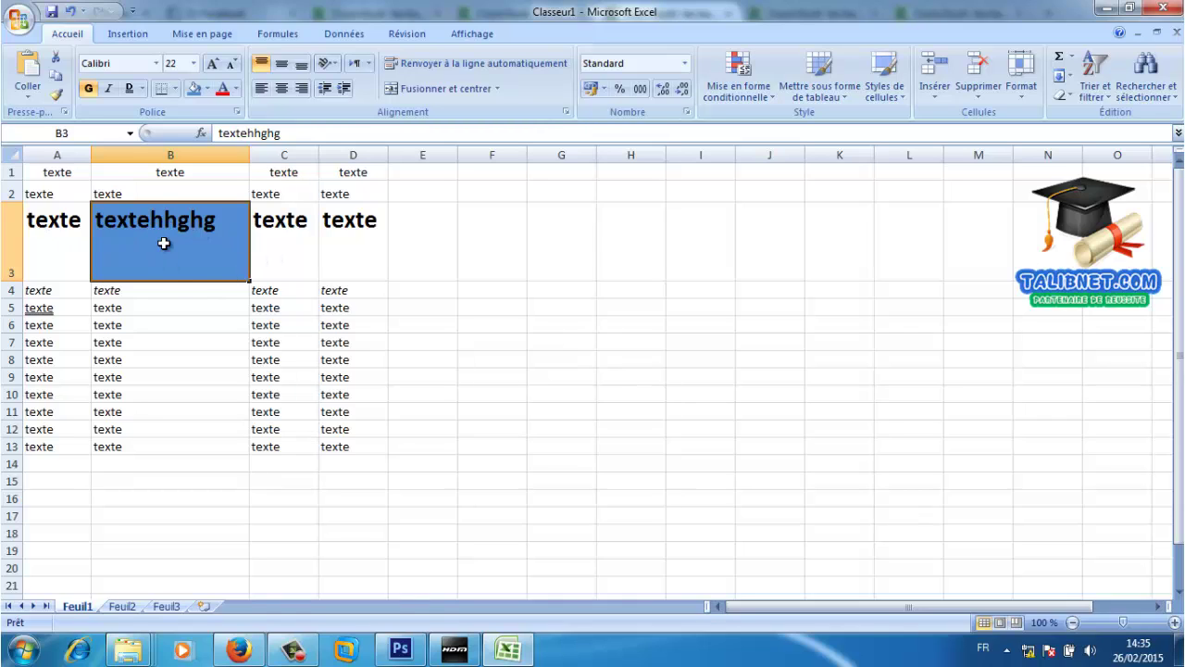
{"action": "left_click", "coordinate": [236, 88]}
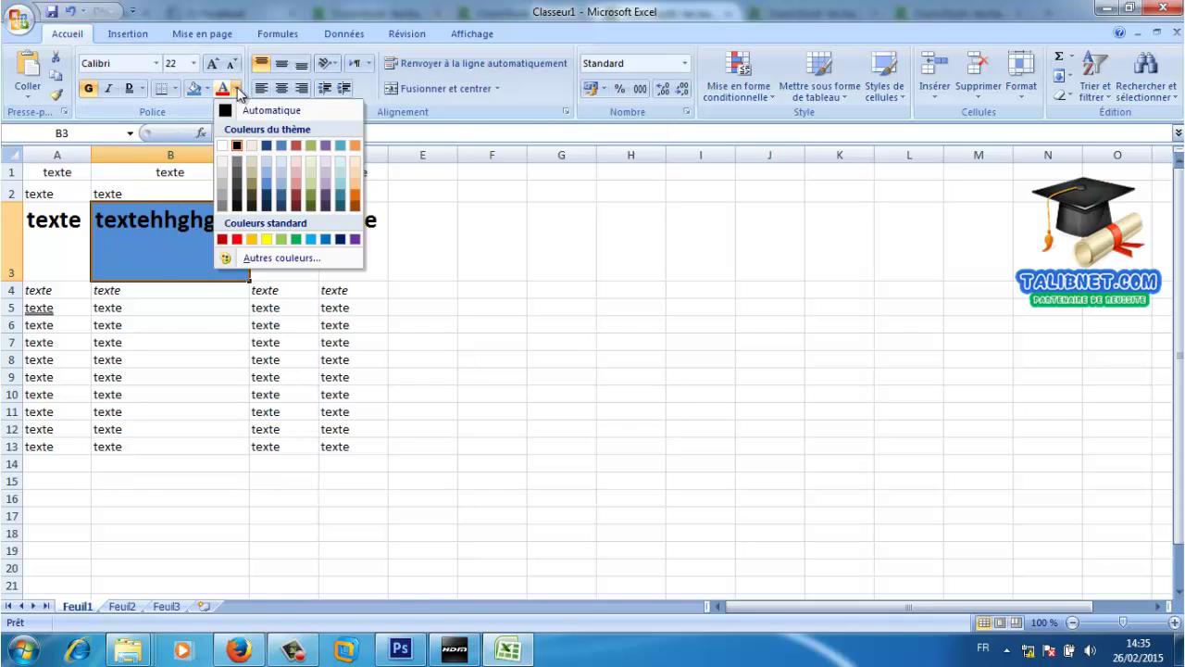
{"action": "left_click", "coordinate": [266, 240]}
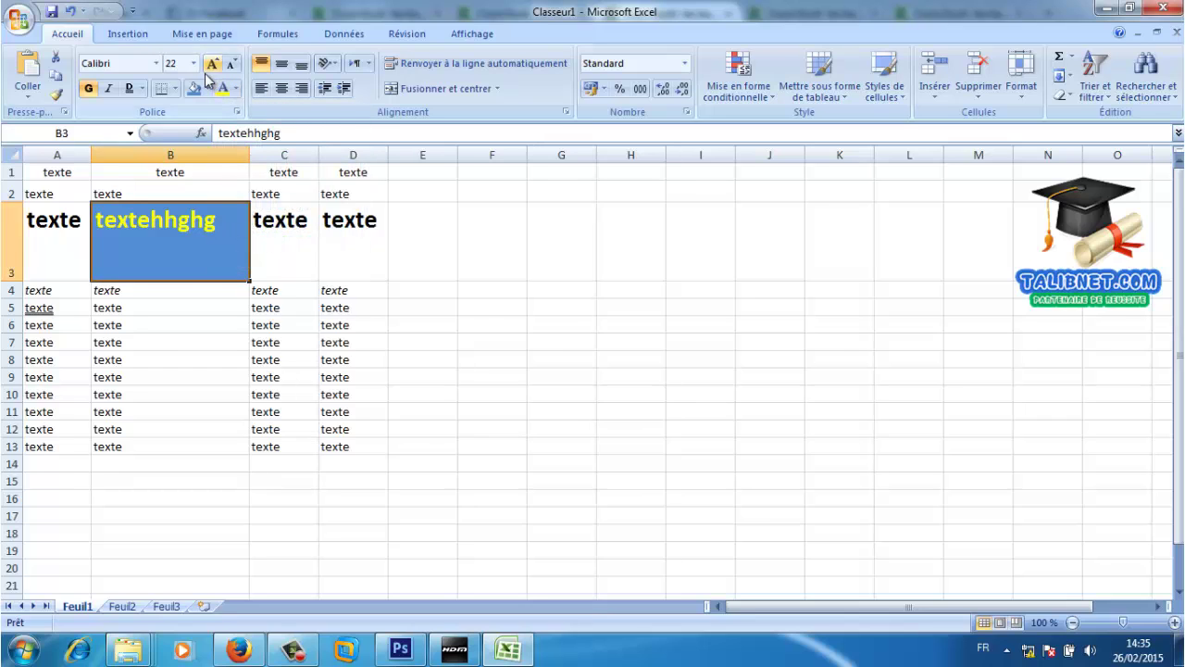
{"action": "left_click", "coordinate": [292, 649]}
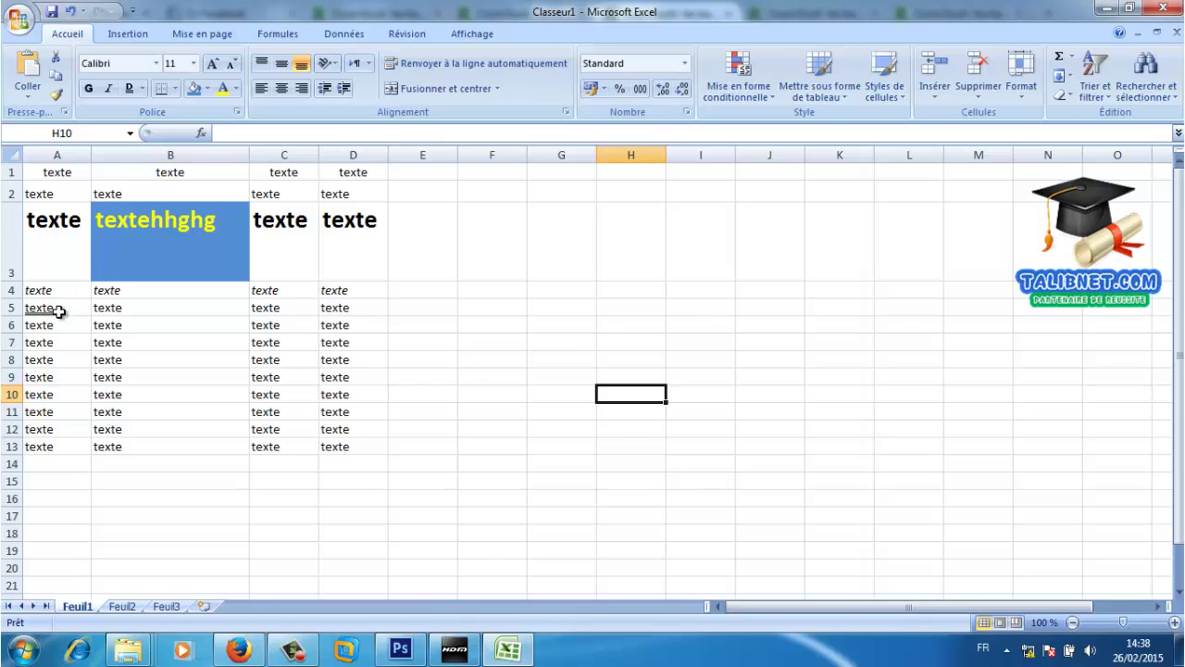
{"action": "left_click_drag", "start_coordinate": [58, 308], "coordinate": [341, 323]}
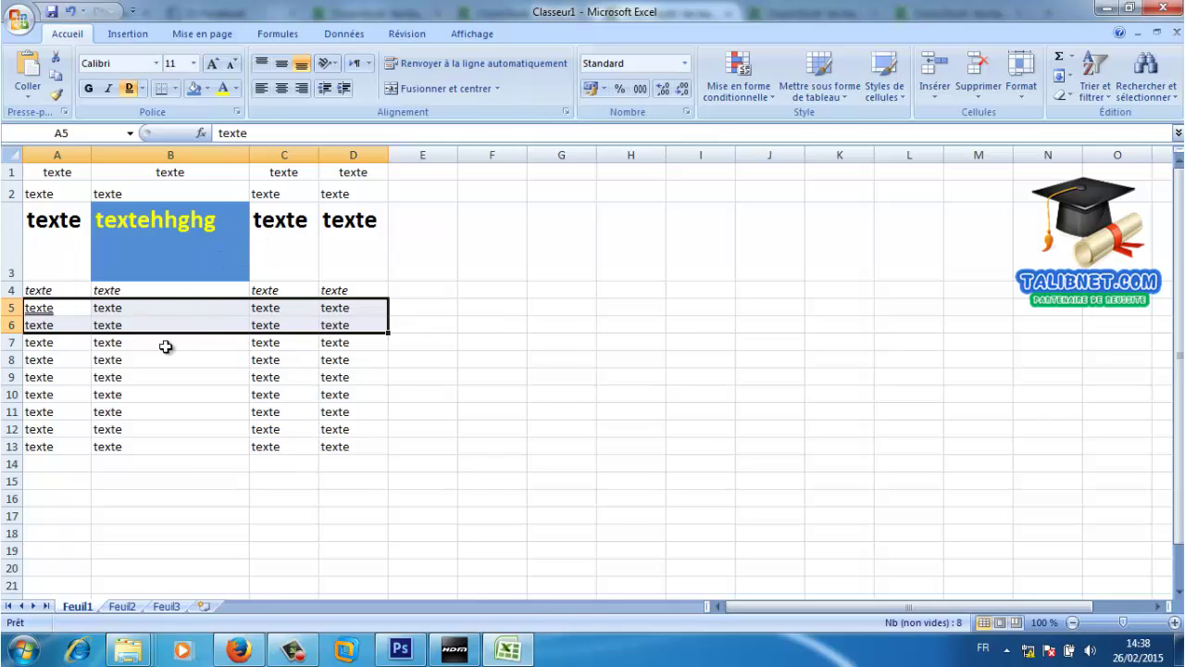
{"action": "double_click", "coordinate": [69, 308]}
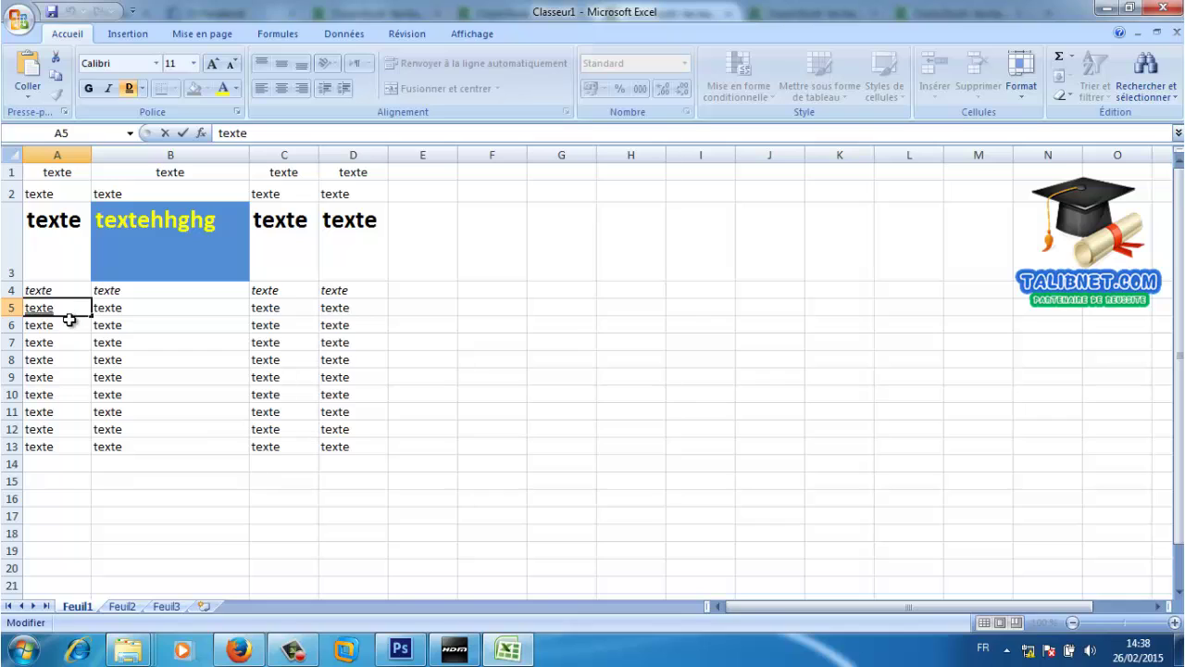
{"action": "left_click", "coordinate": [70, 319]}
{"action": "left_click", "coordinate": [68, 308]}
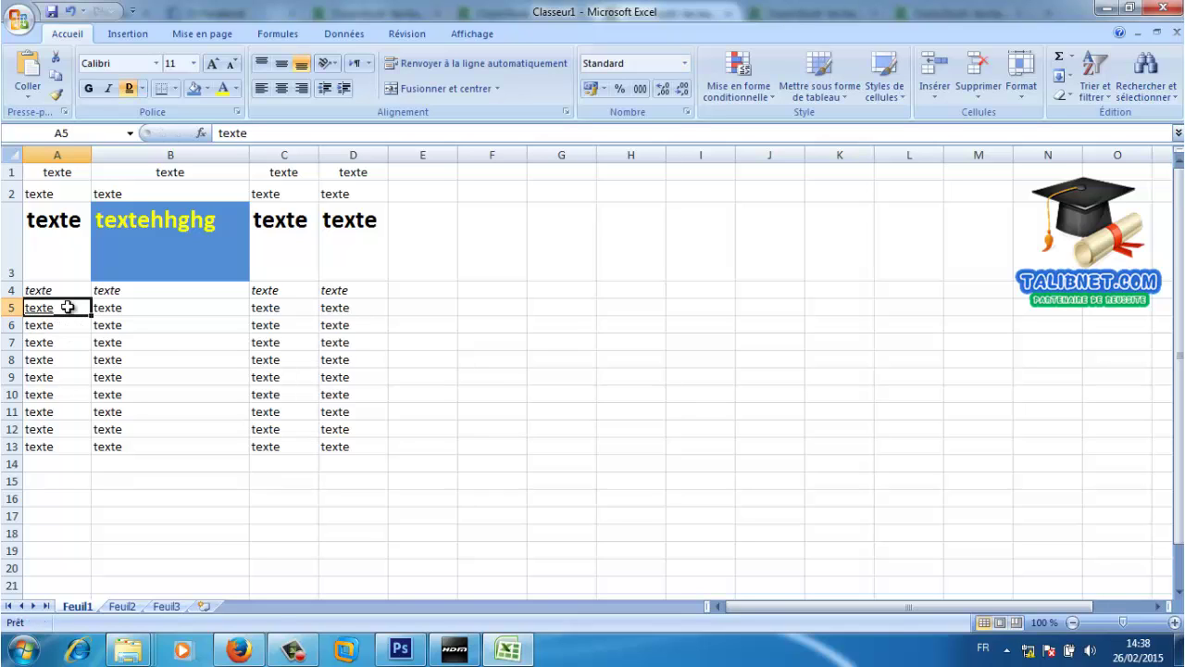
{"action": "left_click_drag", "start_coordinate": [73, 312], "coordinate": [353, 319]}
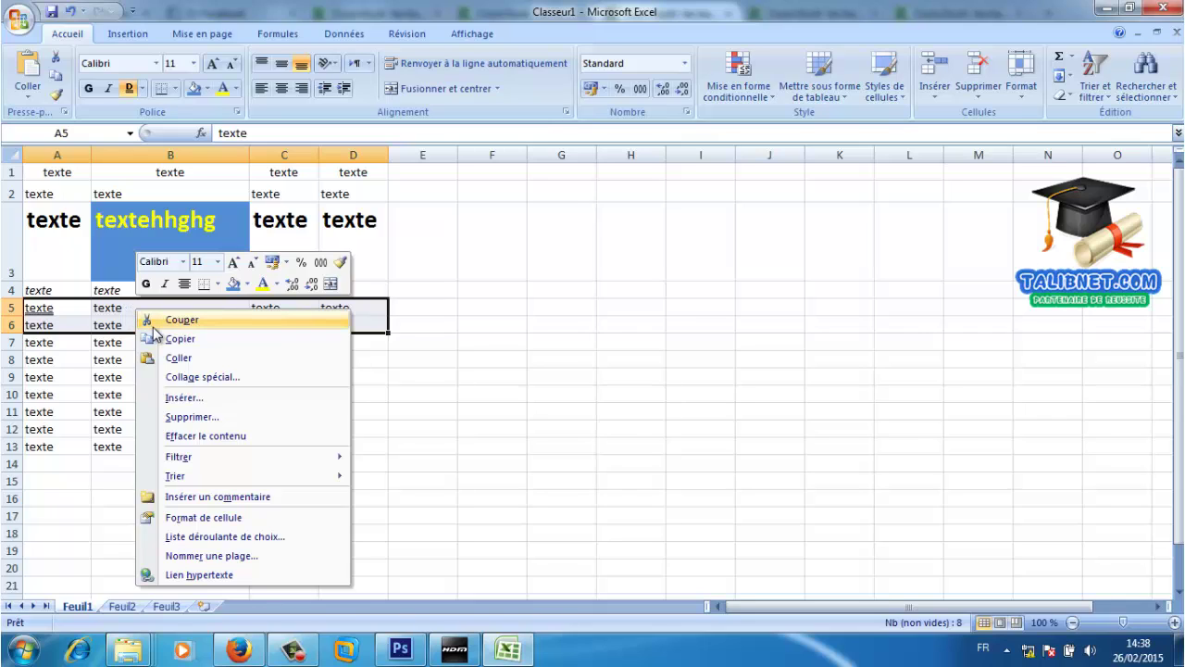
{"action": "left_click", "coordinate": [295, 651]}
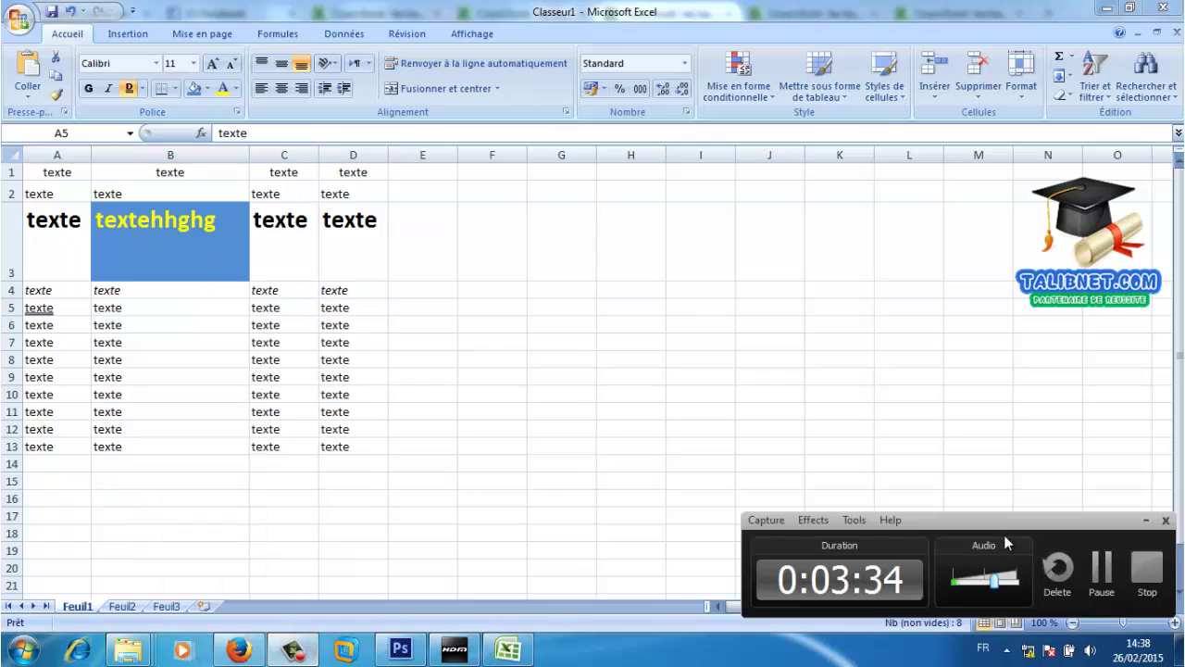
{"action": "left_click", "coordinate": [1102, 572]}
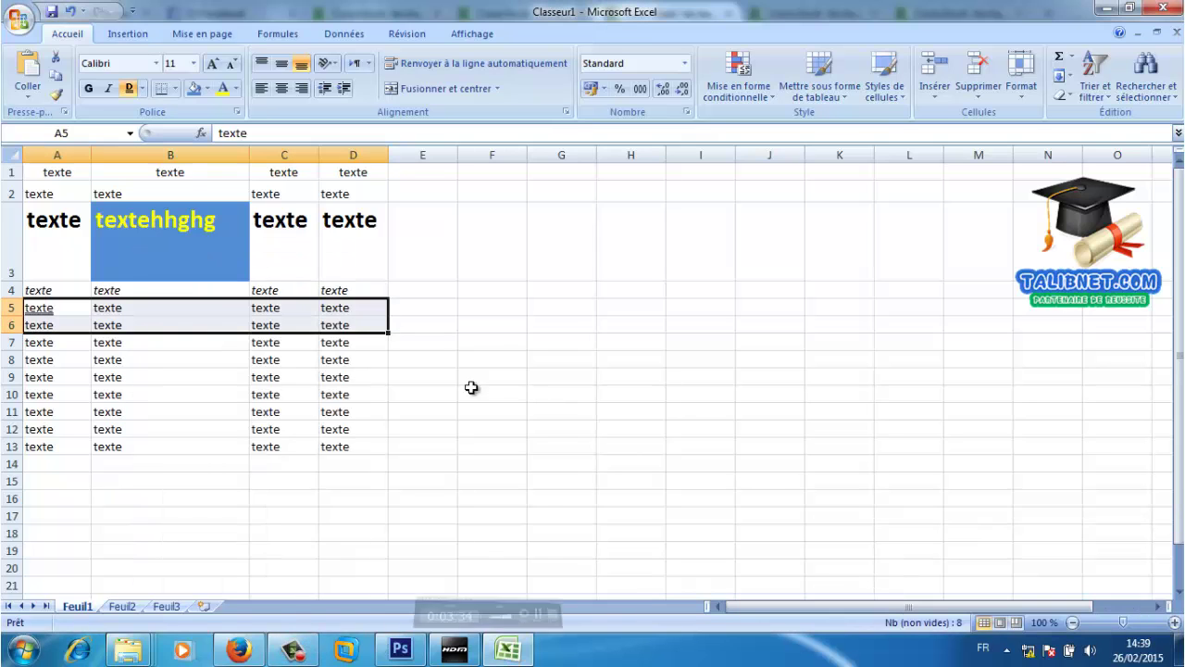
{"action": "right_click", "coordinate": [234, 315]}
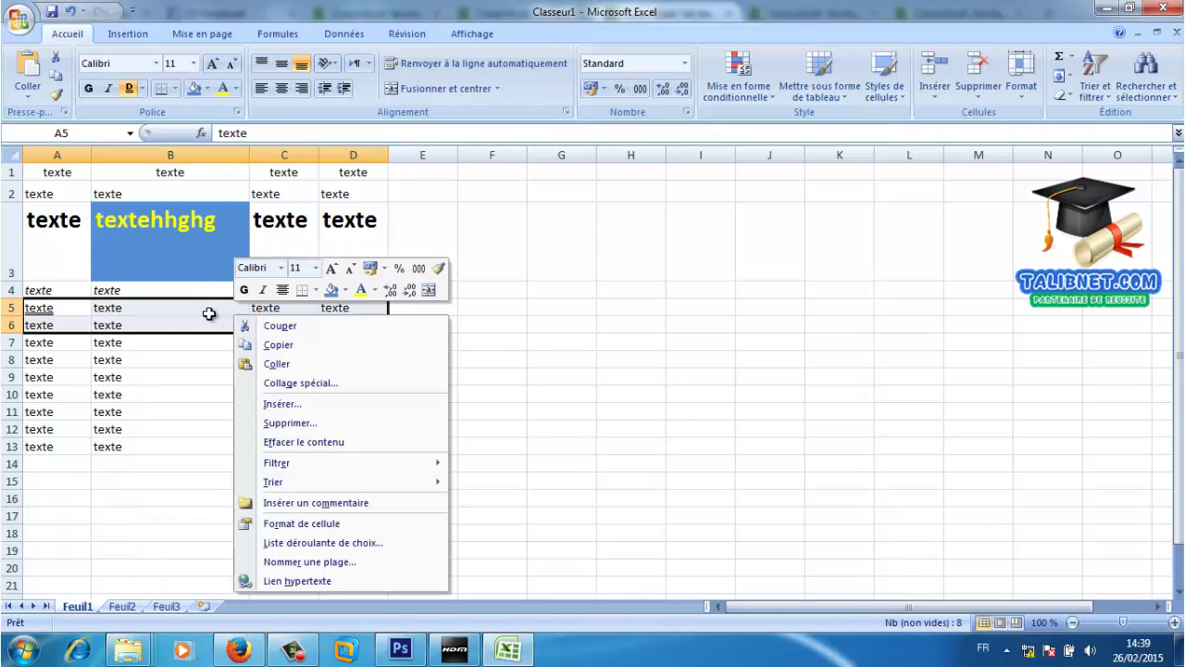
{"action": "left_click", "coordinate": [212, 307]}
Merge and centre cells A5:D6 into one cell, accepting that only the upper-left value is kept.
{"action": "left_click", "coordinate": [70, 308]}
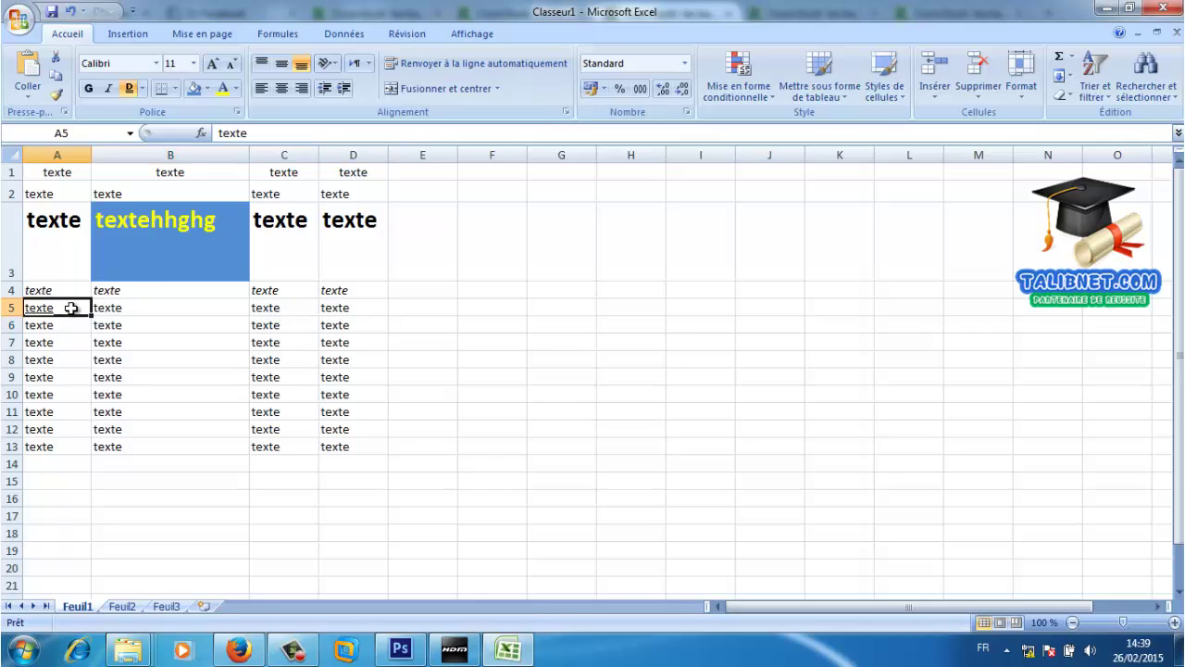
{"action": "left_click_drag", "start_coordinate": [72, 308], "coordinate": [313, 331]}
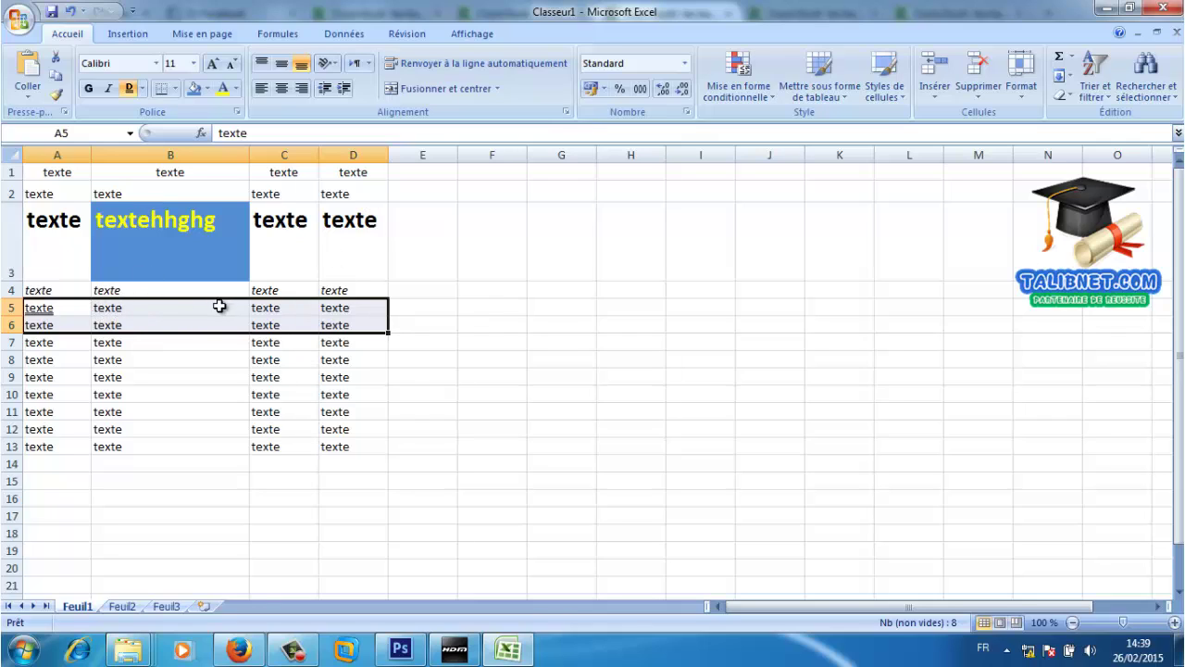
{"action": "left_click_drag", "start_coordinate": [85, 307], "coordinate": [375, 323]}
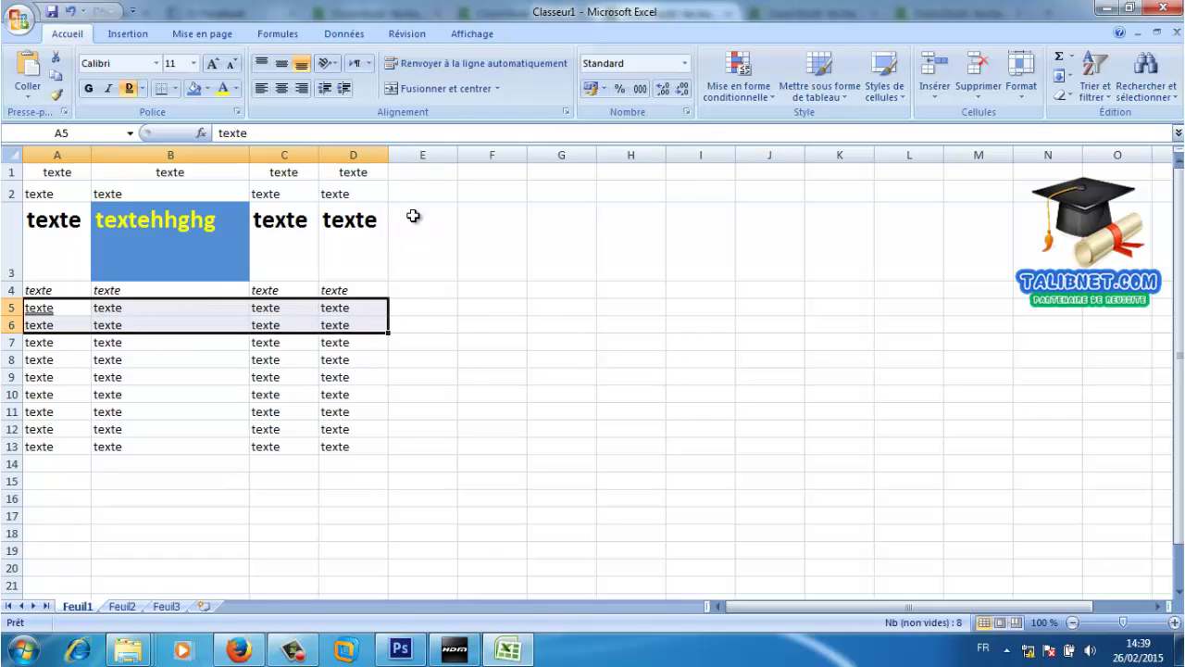
{"action": "left_click", "coordinate": [446, 90]}
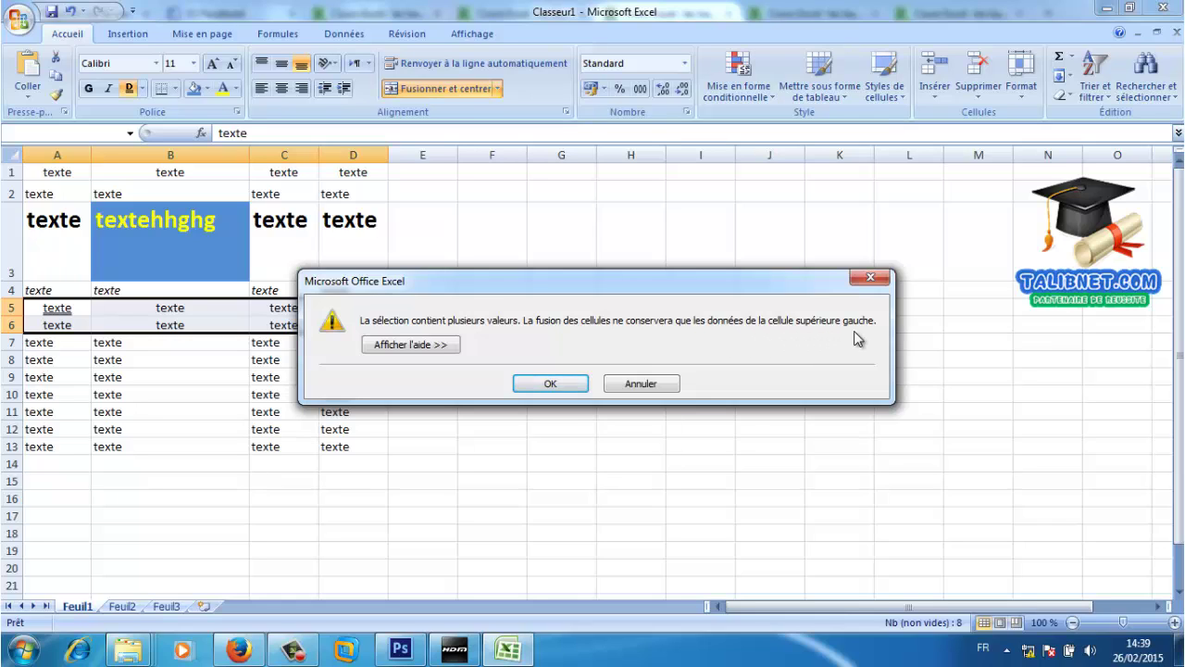
{"action": "left_click", "coordinate": [578, 380]}
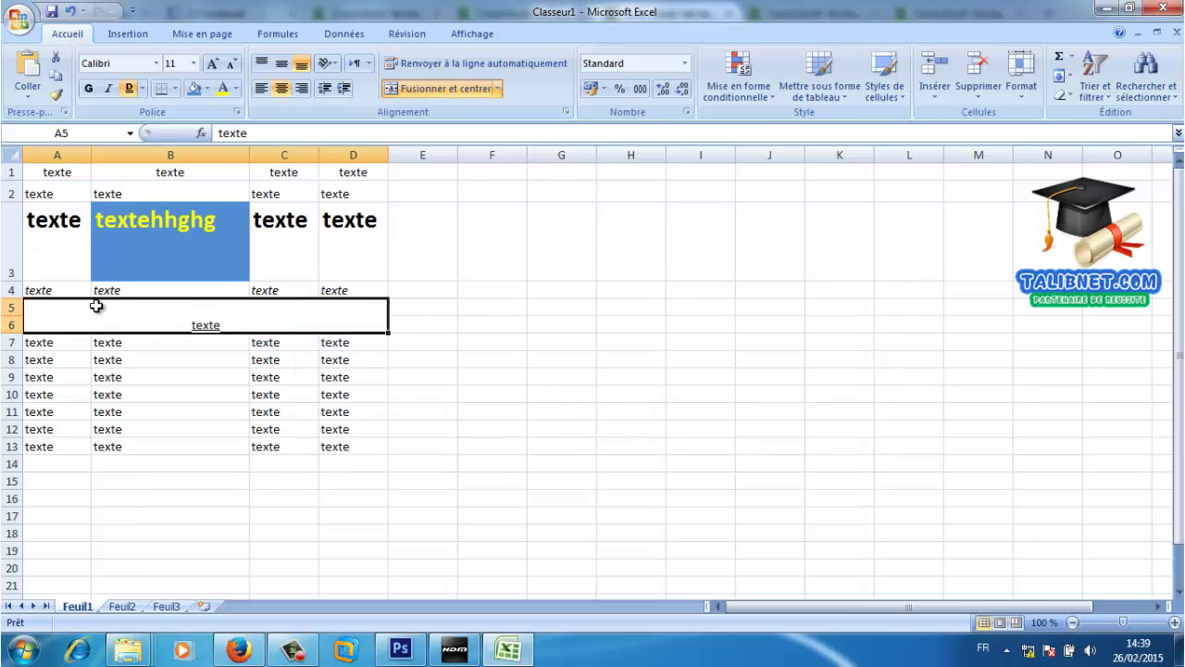
Try the vertical and horizontal alignments on the merged cell A5:D6, ending with its text in the middle vertically and centred horizontally.
{"action": "left_click_drag", "start_coordinate": [87, 309], "coordinate": [367, 325]}
{"action": "left_click", "coordinate": [281, 63]}
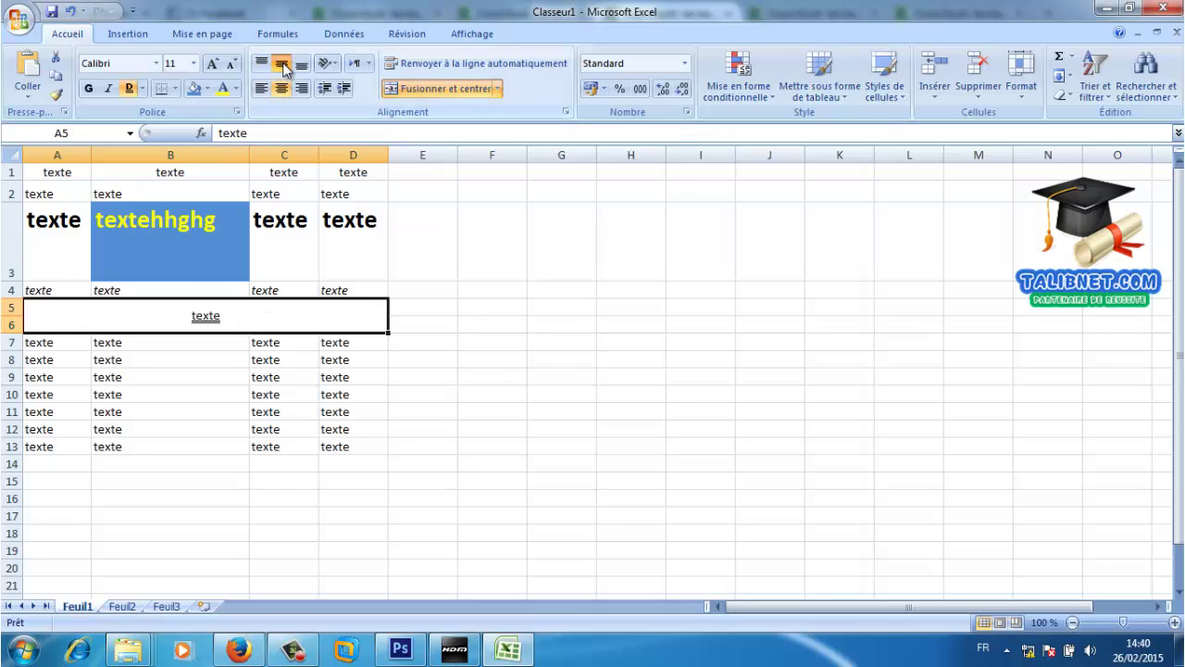
{"action": "left_click", "coordinate": [302, 65]}
{"action": "left_click", "coordinate": [261, 63]}
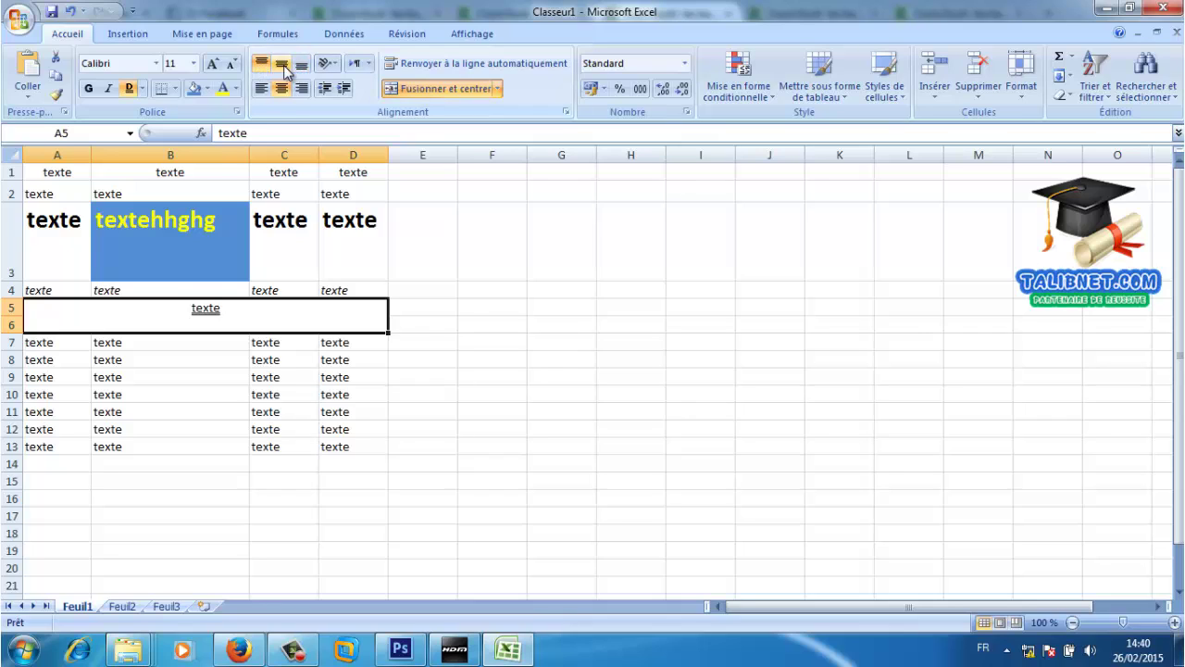
{"action": "left_click", "coordinate": [282, 64]}
{"action": "left_click", "coordinate": [262, 88]}
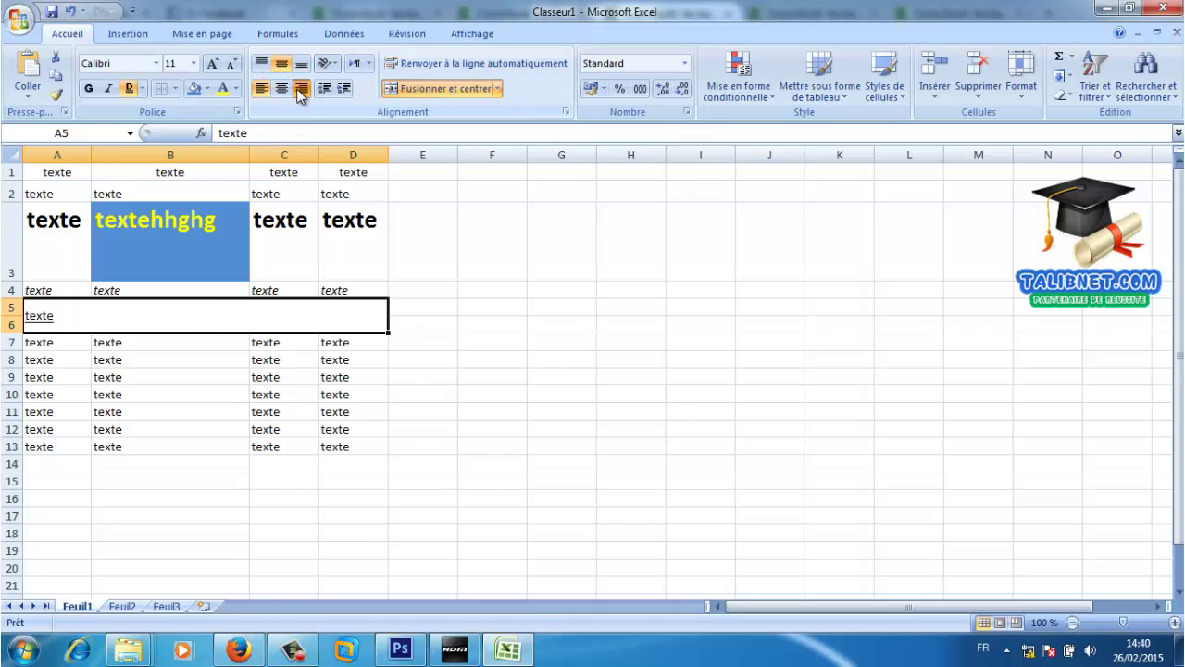
{"action": "left_click", "coordinate": [300, 88]}
{"action": "left_click", "coordinate": [282, 88]}
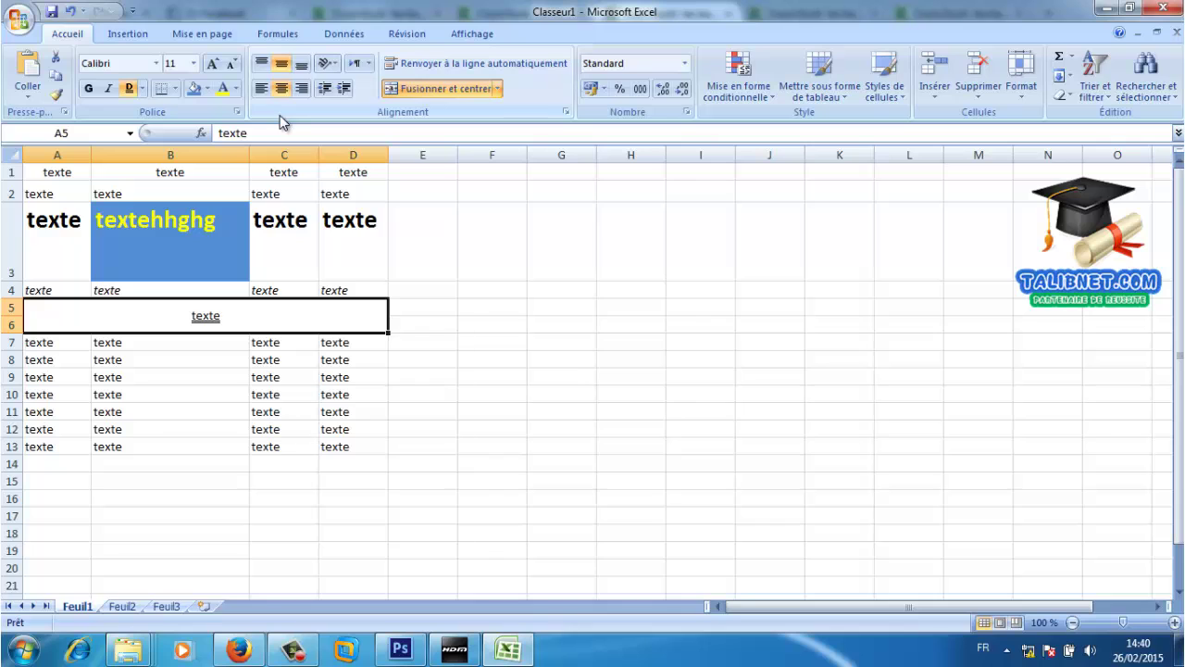
{"action": "left_click", "coordinate": [297, 651]}
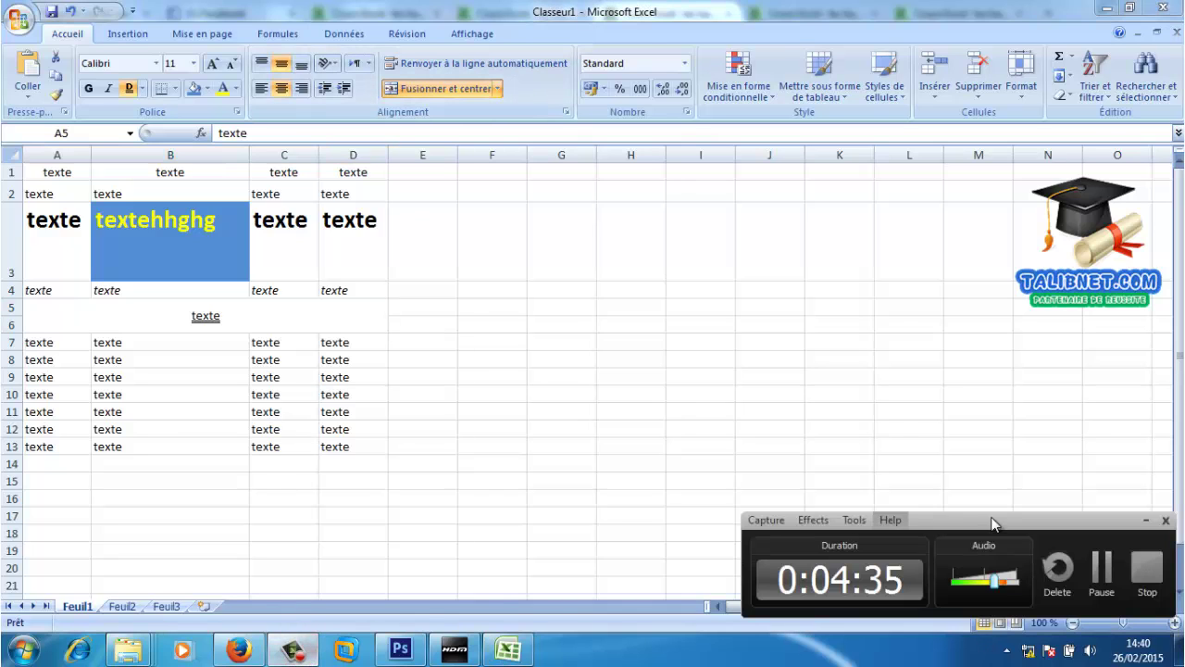
{"action": "left_click", "coordinate": [1125, 598]}
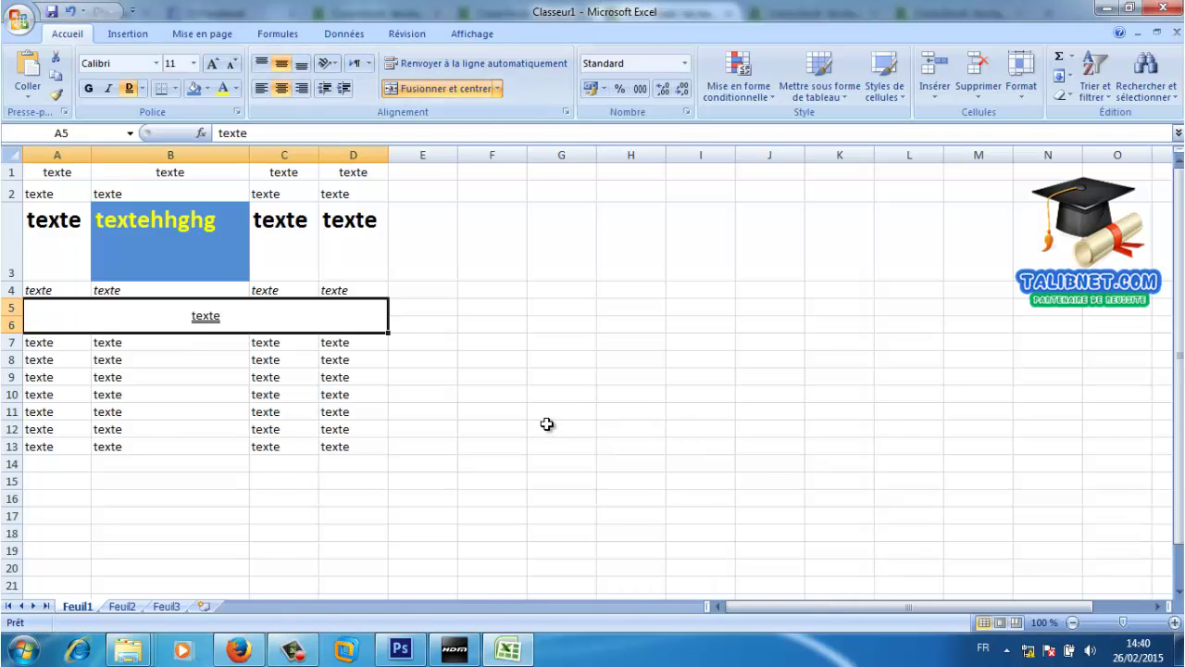